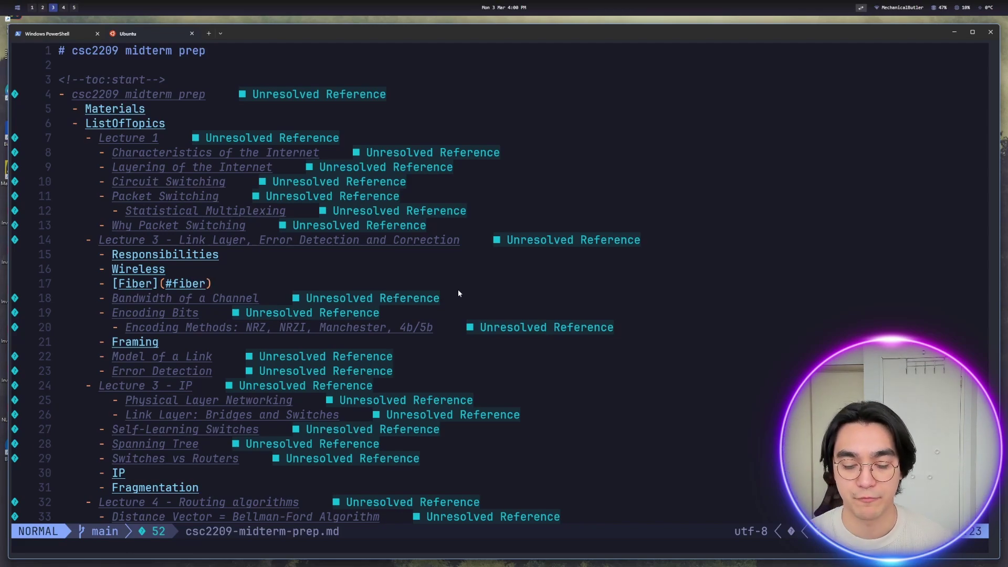
- Return to the top of the notes and leave one empty line below the csc2209 midterm prep title
{"action": "key", "text": "g"}
{"action": "key", "text": "g"}
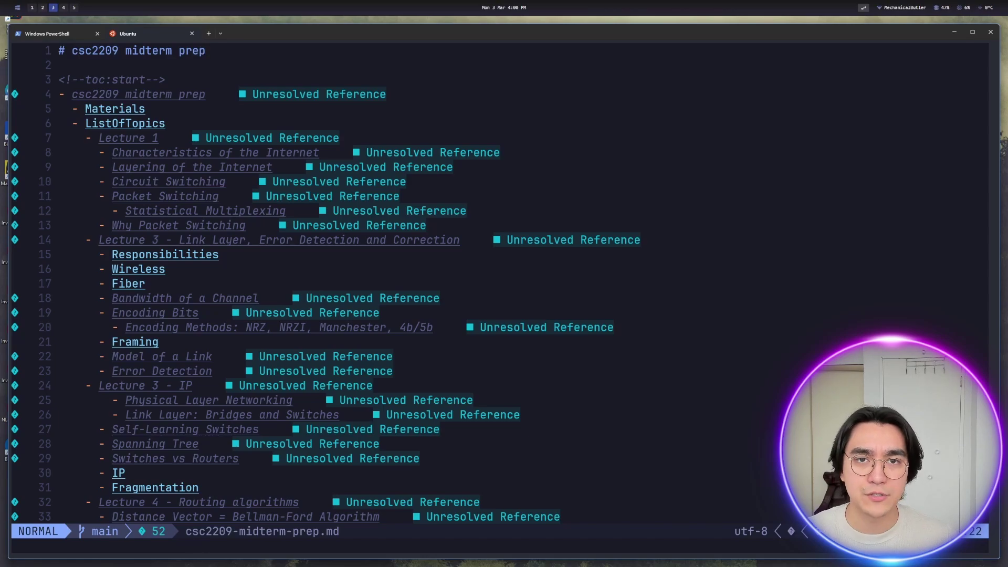
{"action": "key", "text": "j"}
{"action": "key", "text": "j"}
{"action": "key", "text": "j"}
{"action": "key", "text": "j"}
{"action": "key", "text": "j"}
{"action": "key", "text": "j"}
{"action": "key", "text": "j"}
{"action": "key", "text": "j"}
{"action": "key", "text": "j"}
{"action": "key", "text": "j"}
{"action": "key", "text": "j"}
{"action": "key", "text": "j"}
{"action": "key", "text": "j"}
{"action": "key", "text": "j"}
{"action": "key", "text": "j"}
{"action": "key", "text": "j"}
{"action": "key", "text": "j"}
{"action": "key", "text": "j"}
{"action": "key", "text": "j"}
{"action": "key", "text": "j"}
{"action": "key", "text": "j"}
{"action": "key", "text": "j"}
{"action": "key", "text": "j"}
{"action": "key", "text": "j"}
{"action": "key", "text": "j"}
{"action": "key", "text": "j"}
{"action": "key", "text": "j"}
{"action": "key", "text": "j"}
{"action": "key", "text": "j"}
{"action": "key", "text": "j"}
{"action": "key", "text": "j"}
{"action": "key", "text": "j"}
{"action": "key", "text": "j"}
{"action": "key", "text": "j"}
{"action": "key", "text": "j"}
{"action": "key", "text": "j"}
{"action": "key", "text": "j"}
{"action": "key", "text": "j"}
{"action": "key", "text": "j"}
{"action": "key", "text": "j"}
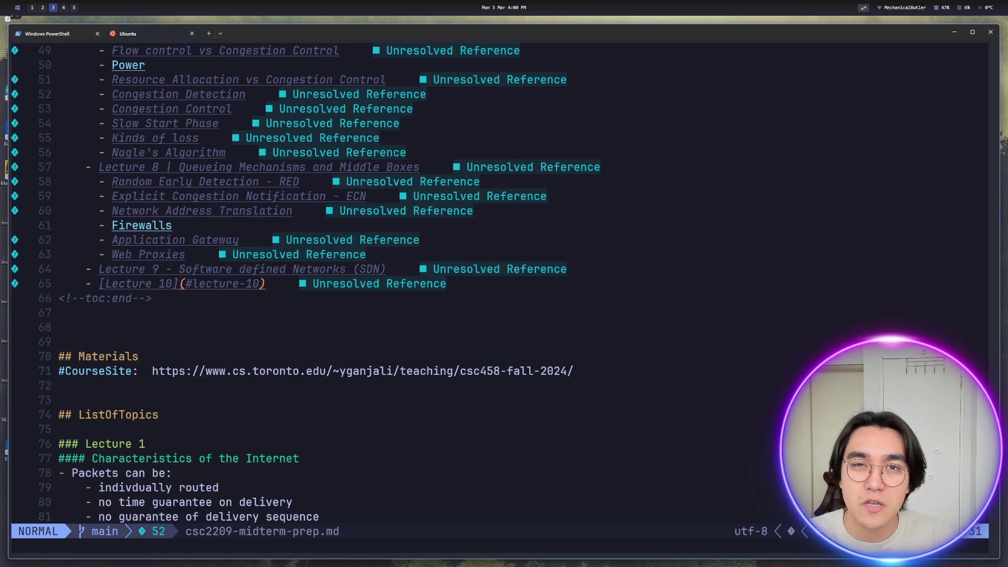
{"action": "key", "text": "g"}
{"action": "key", "text": "g"}
{"action": "key", "text": "o"}
{"action": "key", "text": "Return"}
{"action": "type", "text": "#"}
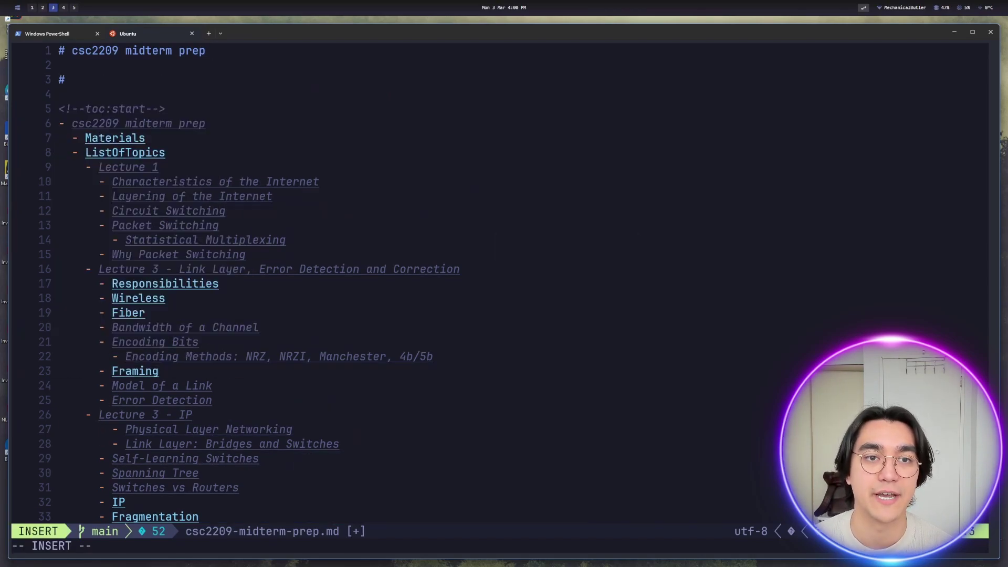
{"action": "key", "text": "BackSpace"}
{"action": "type", "text": "dd"}
{"action": "key", "text": "BackSpace"}
{"action": "key", "text": "BackSpace"}
{"action": "key", "text": "Escape"}
{"action": "key", "text": "d"}
{"action": "key", "text": "d"}
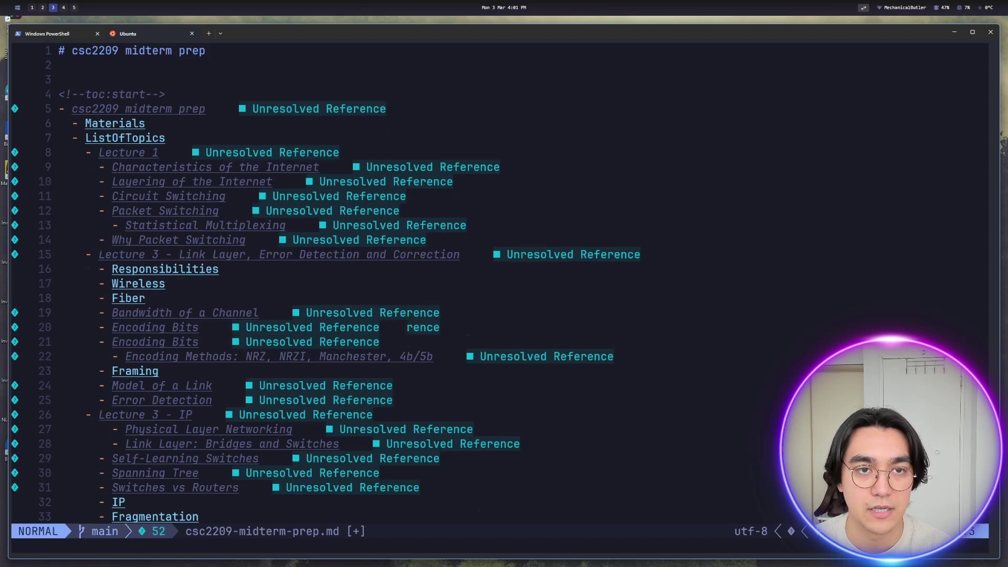
{"action": "key", "text": "k"}
{"action": "key", "text": "k"}
{"action": "key", "text": "j"}
{"action": "key", "text": "j"}
- Write '## heading 2', '### headings 3' and '#### heading 4' under the title and save with :w
{"action": "type", "text": "i"}
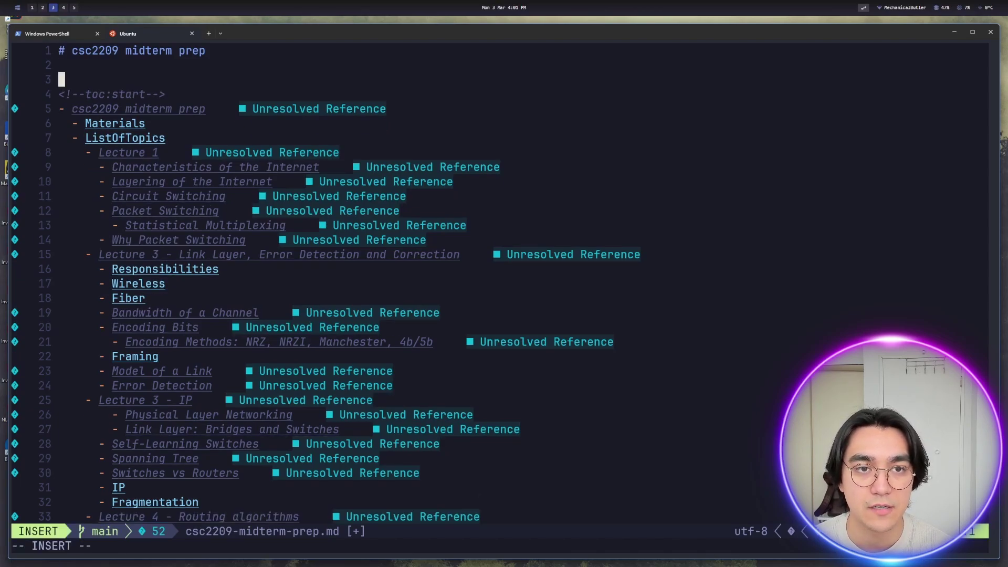
{"action": "type", "text": "## heading 2"}
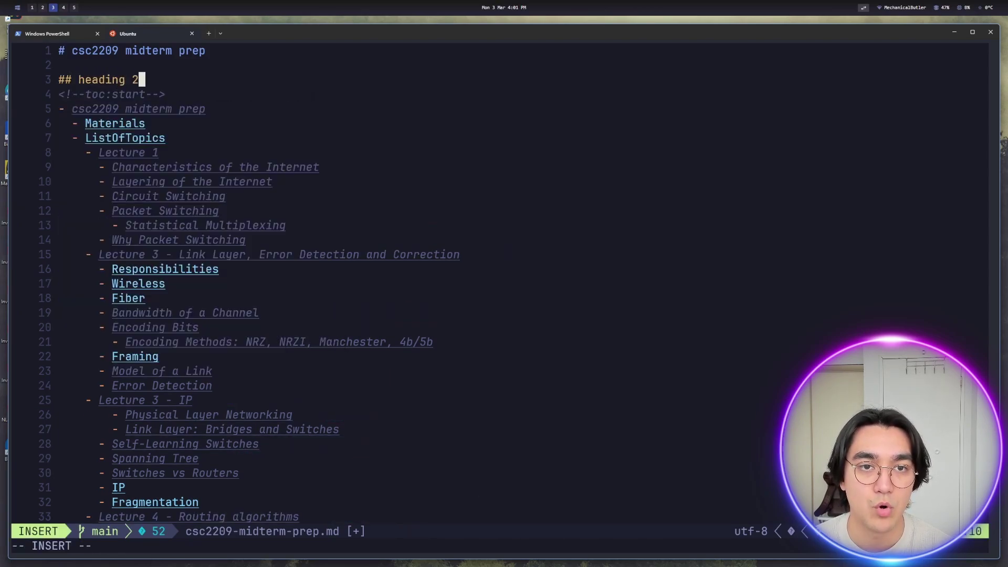
{"action": "key", "text": "Return"}
{"action": "type", "text": "### headings 2"}
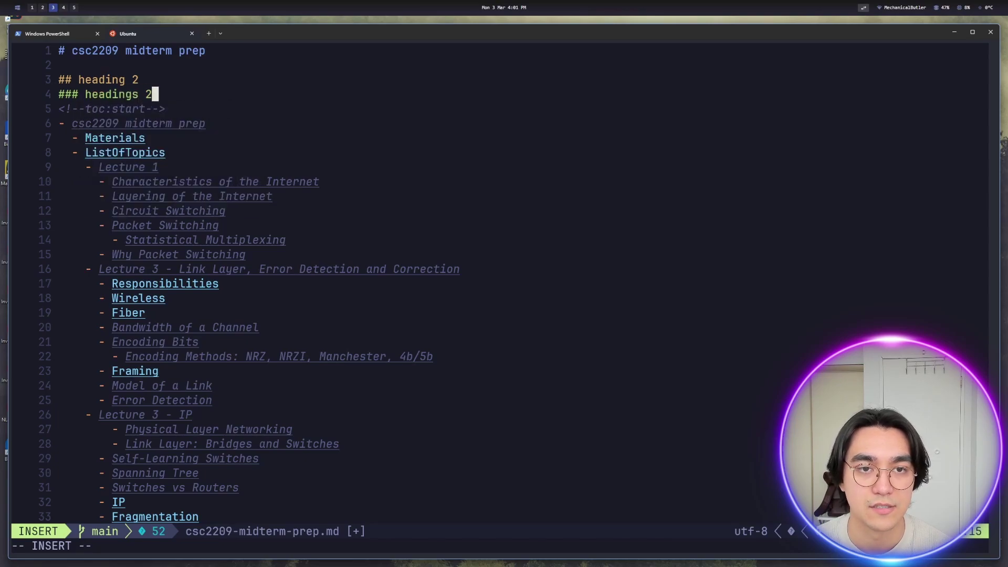
{"action": "key", "text": "BackSpace"}
{"action": "type", "text": "3"}
{"action": "key", "text": "Return"}
{"action": "type", "text": "##"}
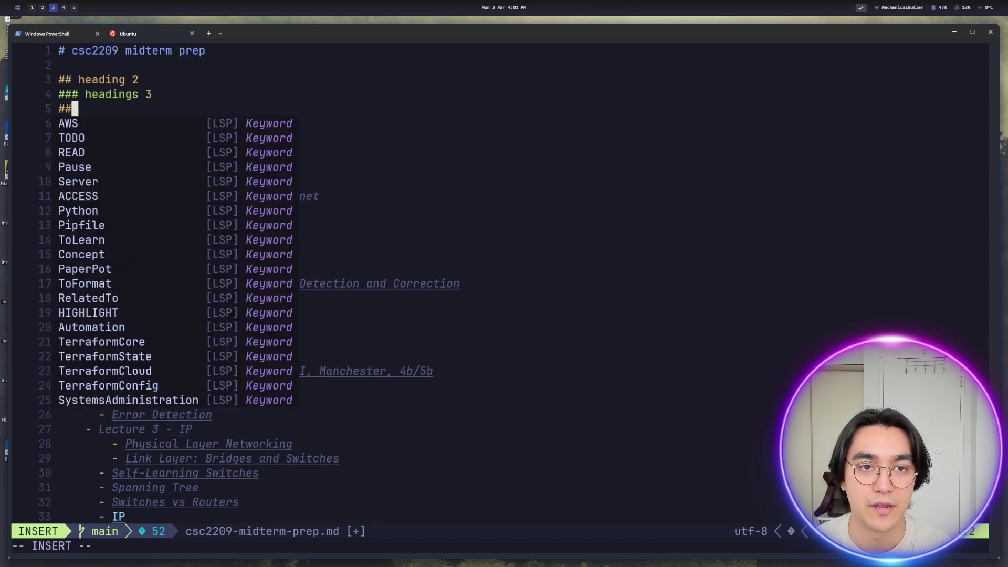
{"action": "type", "text": "## heading 4"}
{"action": "key", "text": "Escape"}
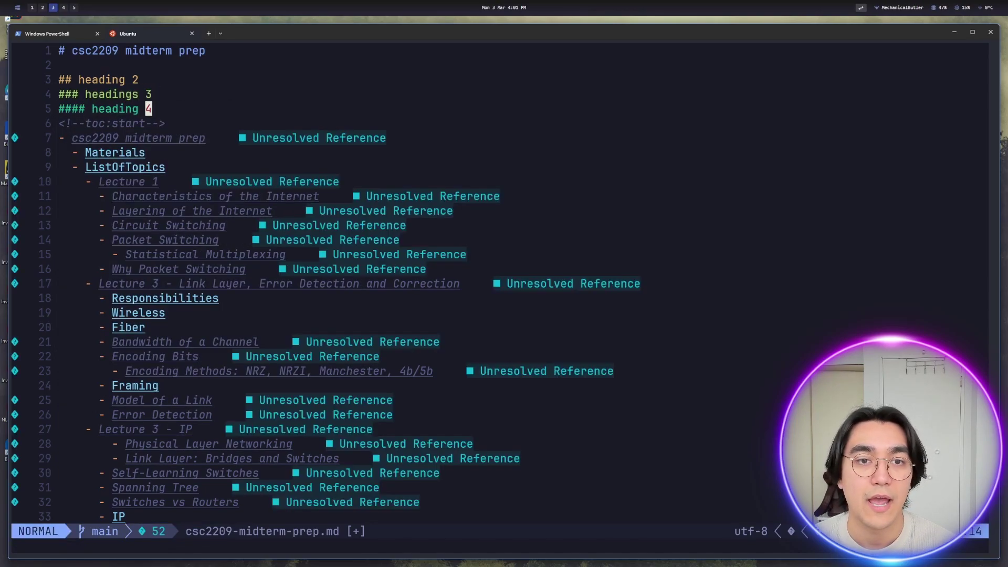
{"action": "type", "text": ":w"}
{"action": "key", "text": "Return"}
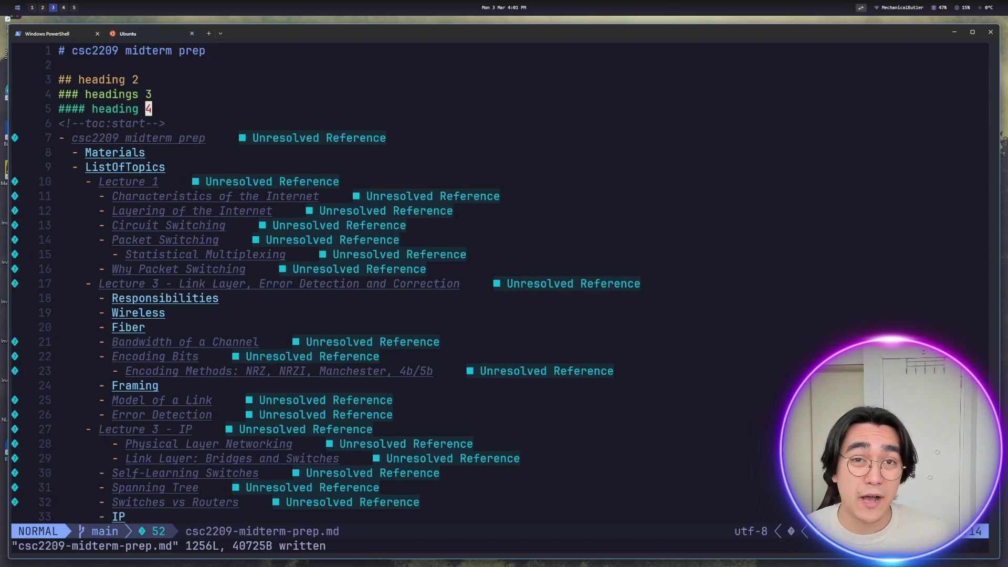
{"action": "key", "text": "ctrl+o"}
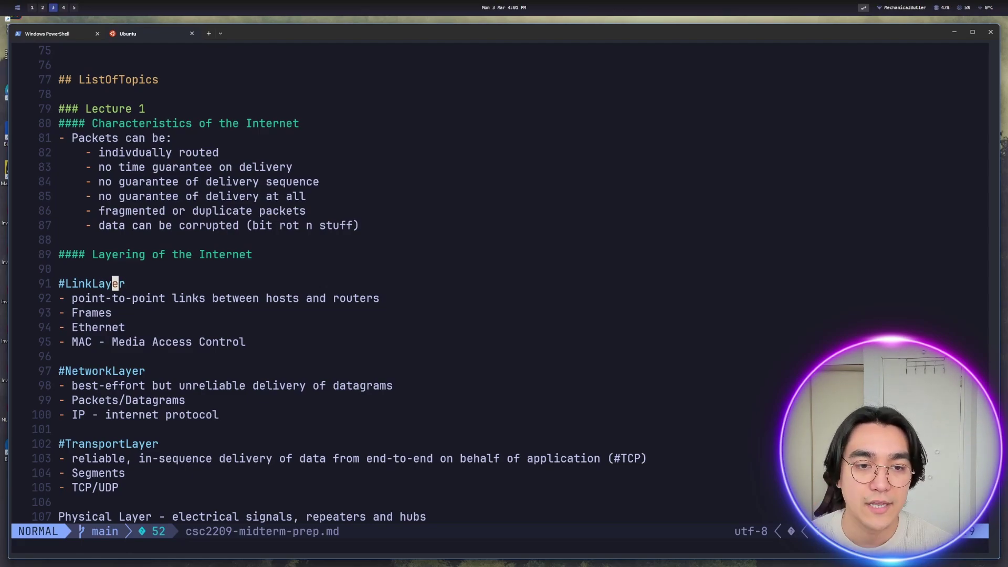
- Search /lecture 5 to reach the Autonomous System Tiers notes, then open ChatGPT alongside
{"action": "key", "text": "0"}
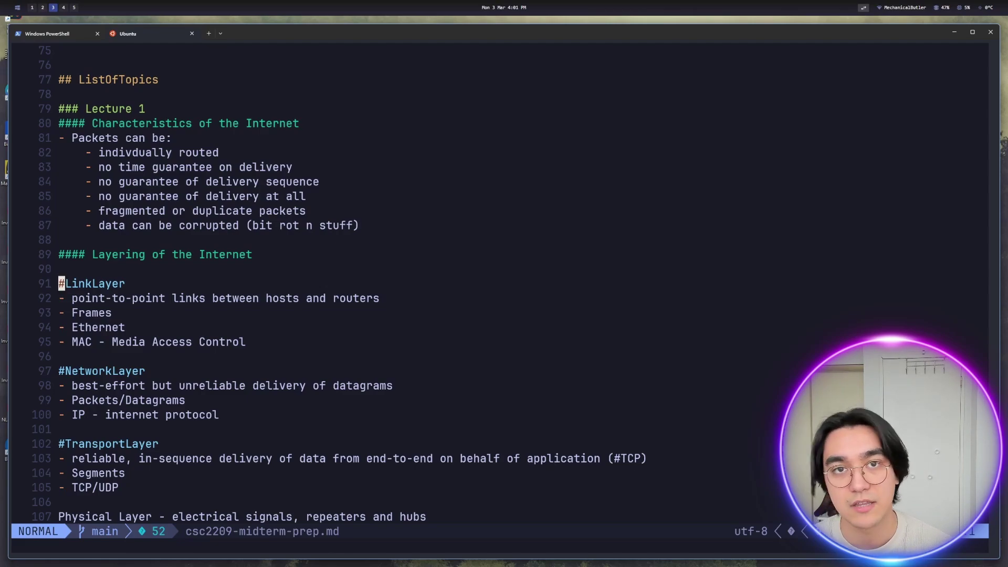
{"action": "key", "text": "j"}
{"action": "key", "text": "j"}
{"action": "key", "text": "j"}
{"action": "key", "text": "j"}
{"action": "key", "text": "j"}
{"action": "key", "text": "j"}
{"action": "key", "text": "j"}
{"action": "key", "text": "j"}
{"action": "key", "text": "j"}
{"action": "key", "text": "j"}
{"action": "key", "text": "j"}
{"action": "key", "text": "j"}
{"action": "key", "text": "j"}
{"action": "key", "text": "j"}
{"action": "key", "text": "j"}
{"action": "key", "text": "j"}
{"action": "key", "text": "j"}
{"action": "key", "text": "j"}
{"action": "key", "text": "j"}
{"action": "key", "text": "j"}
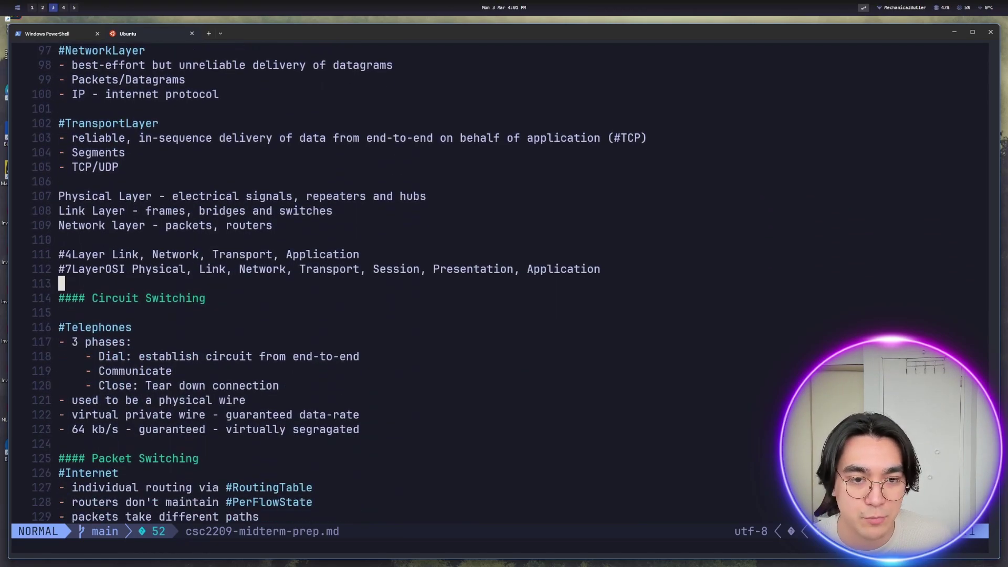
{"action": "type", "text": "/lecture 5"}
{"action": "key", "text": "Return"}
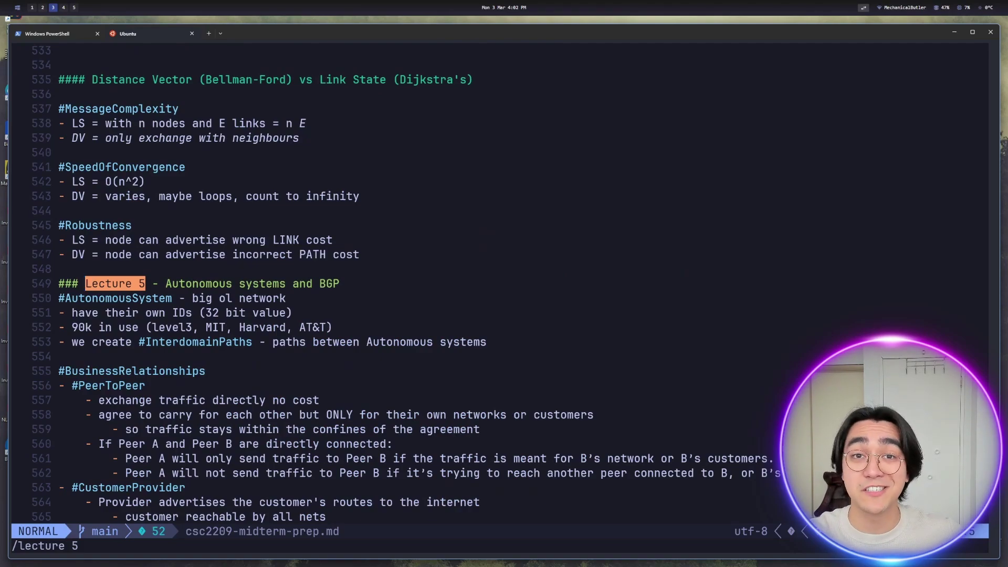
{"action": "key", "text": "j"}
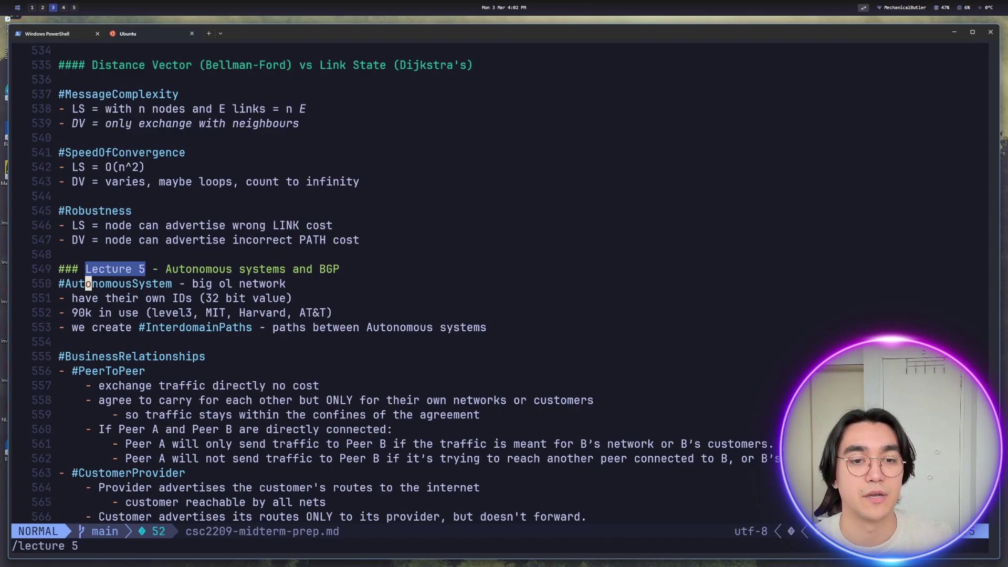
{"action": "key", "text": "j"}
{"action": "key", "text": "j"}
{"action": "key", "text": "j"}
{"action": "key", "text": "j"}
{"action": "key", "text": "j"}
{"action": "key", "text": "j"}
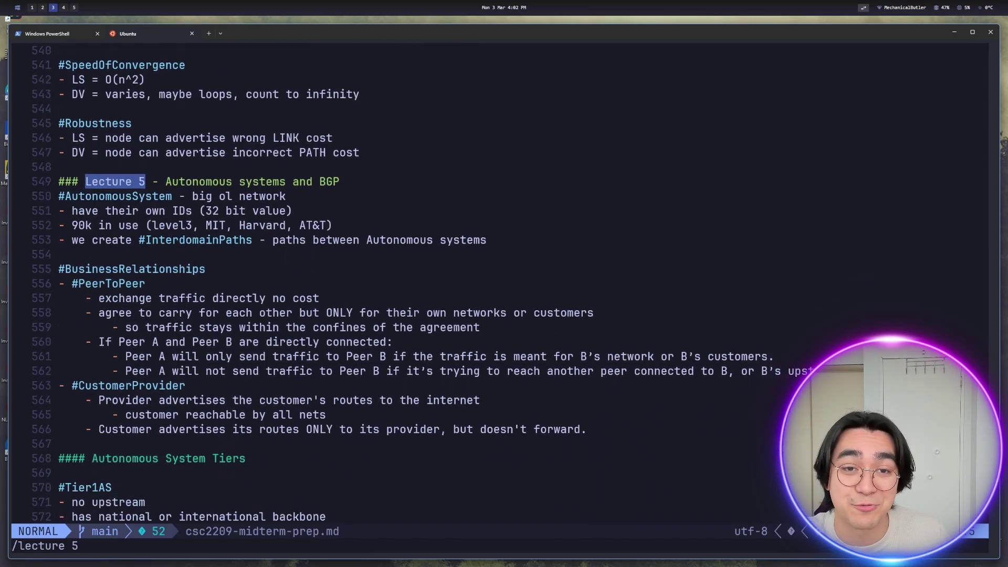
{"action": "key", "text": "j"}
{"action": "key", "text": "j"}
{"action": "key", "text": "j"}
{"action": "key", "text": "j"}
{"action": "key", "text": "j"}
{"action": "key", "text": "j"}
{"action": "key", "text": "j"}
{"action": "key", "text": "j"}
{"action": "key", "text": "j"}
{"action": "key", "text": "j"}
{"action": "key", "text": "j"}
{"action": "key", "text": "j"}
{"action": "key", "text": "j"}
{"action": "key", "text": "j"}
{"action": "key", "text": "j"}
{"action": "key", "text": "j"}
{"action": "key", "text": "j"}
{"action": "key", "text": "j"}
{"action": "key", "text": "j"}
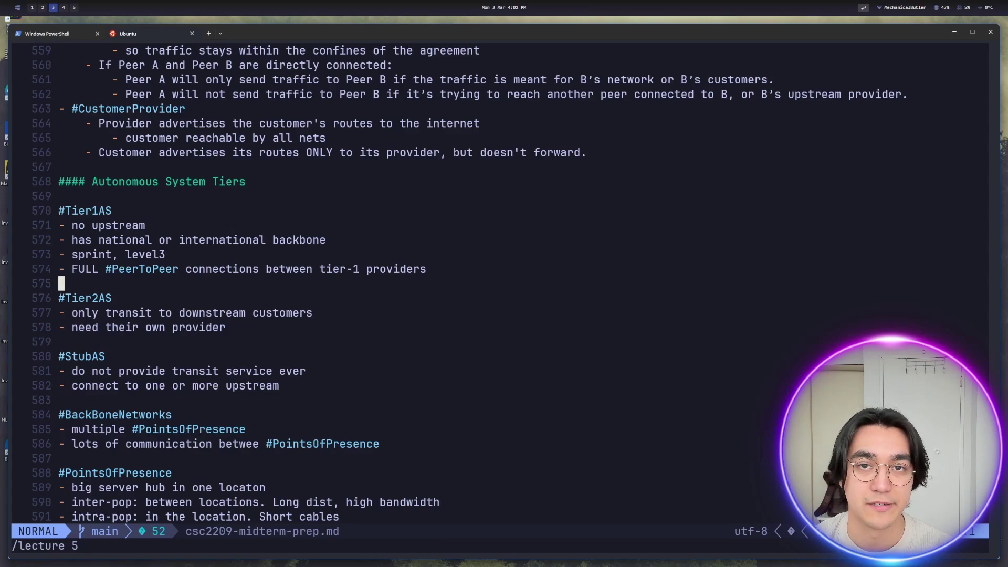
{"action": "key", "text": "alt+space"}
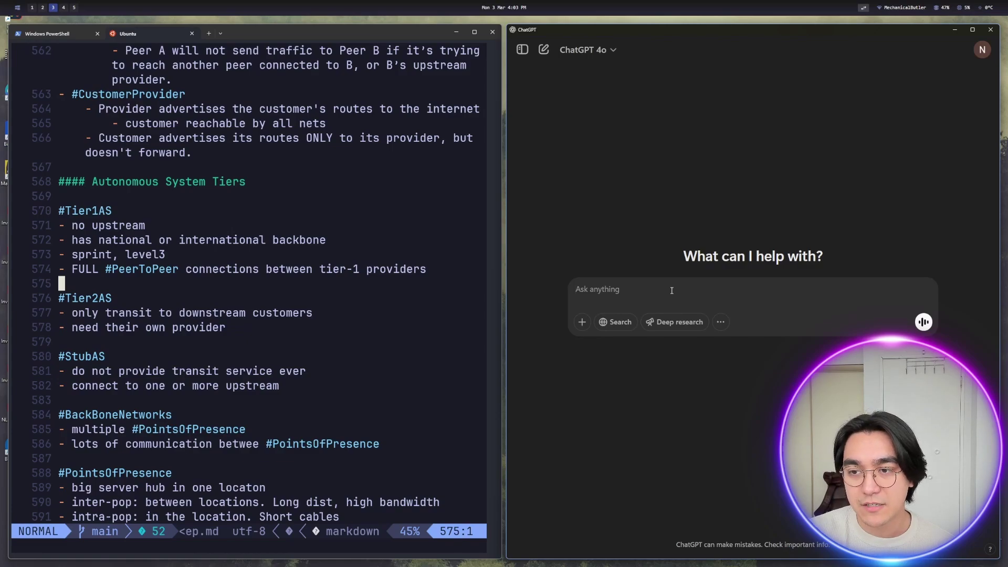
- Upload csc2209-midterm-prep.md from the computer as an attachment to a new chat prompt
{"action": "left_click", "coordinate": [582, 322]}
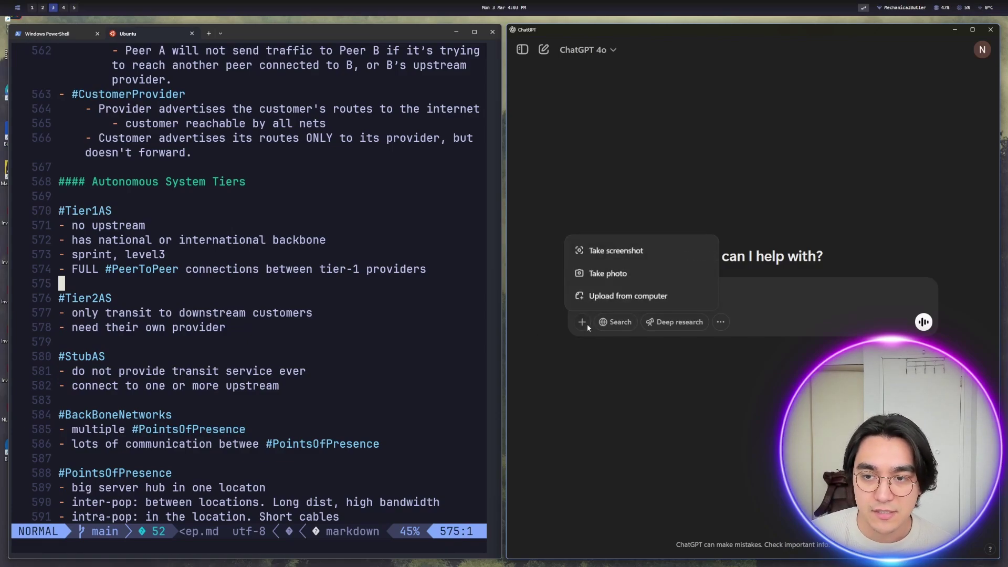
{"action": "left_click", "coordinate": [605, 297]}
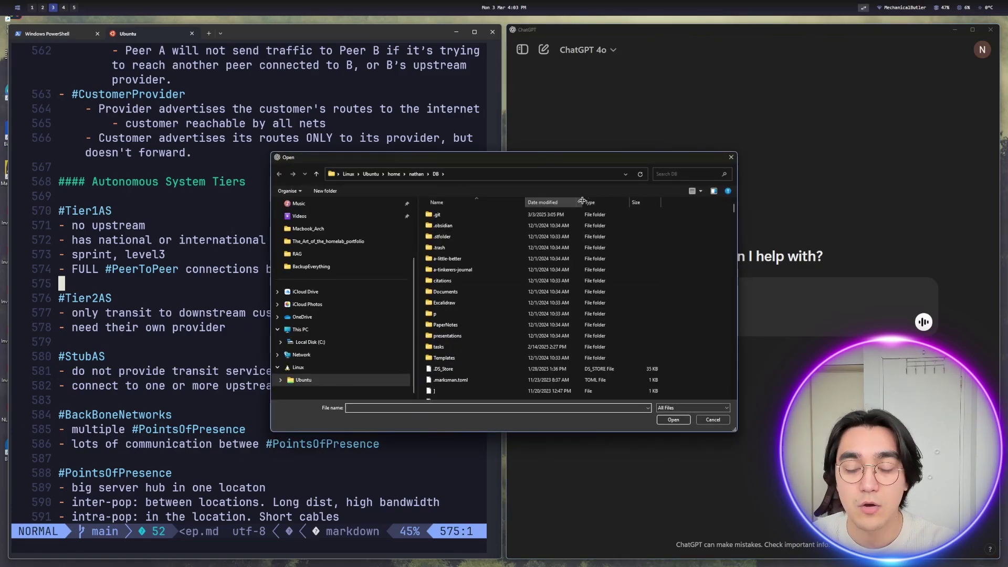
{"action": "left_click", "coordinate": [698, 175]}
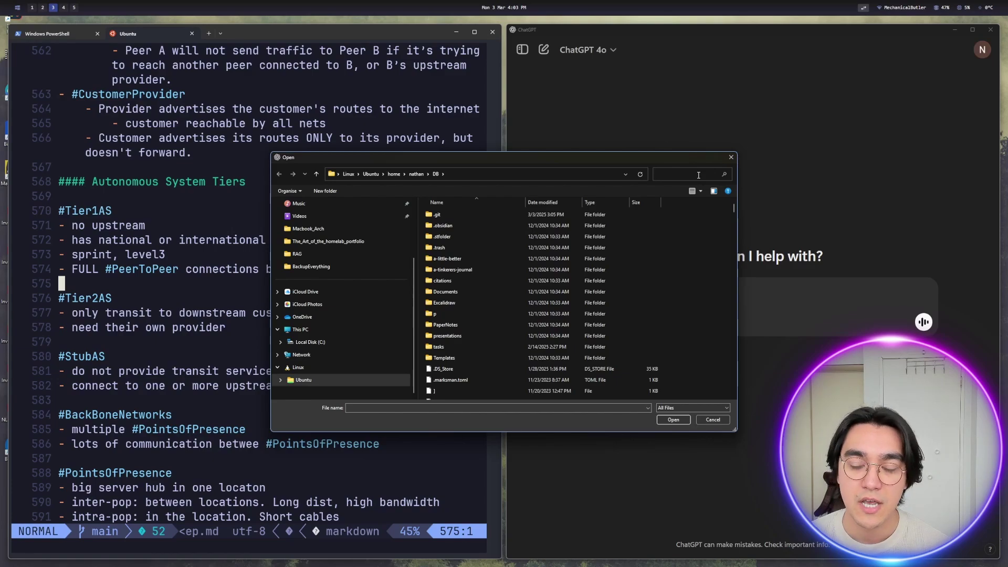
{"action": "type", "text": "csc2209"}
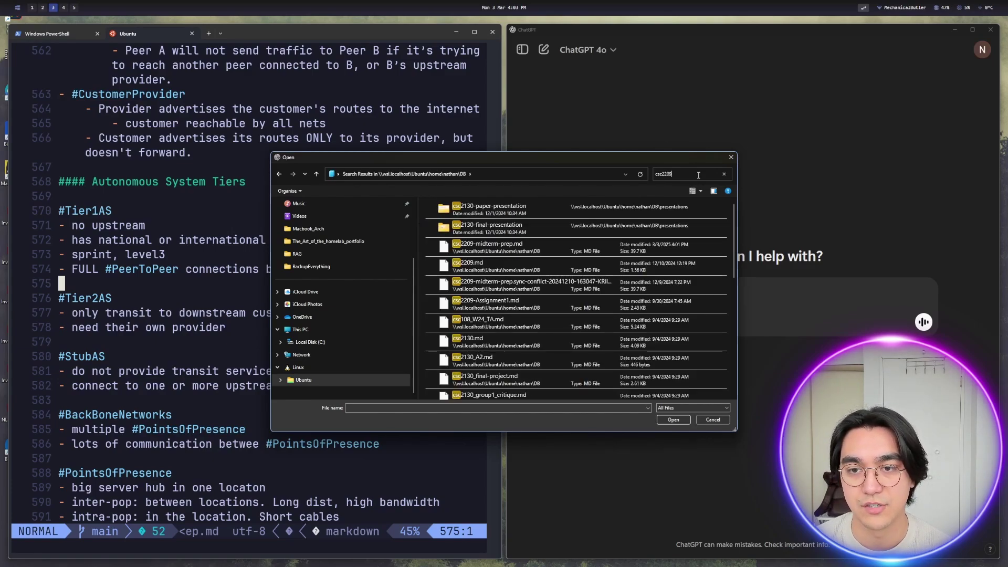
{"action": "key", "text": "Down"}
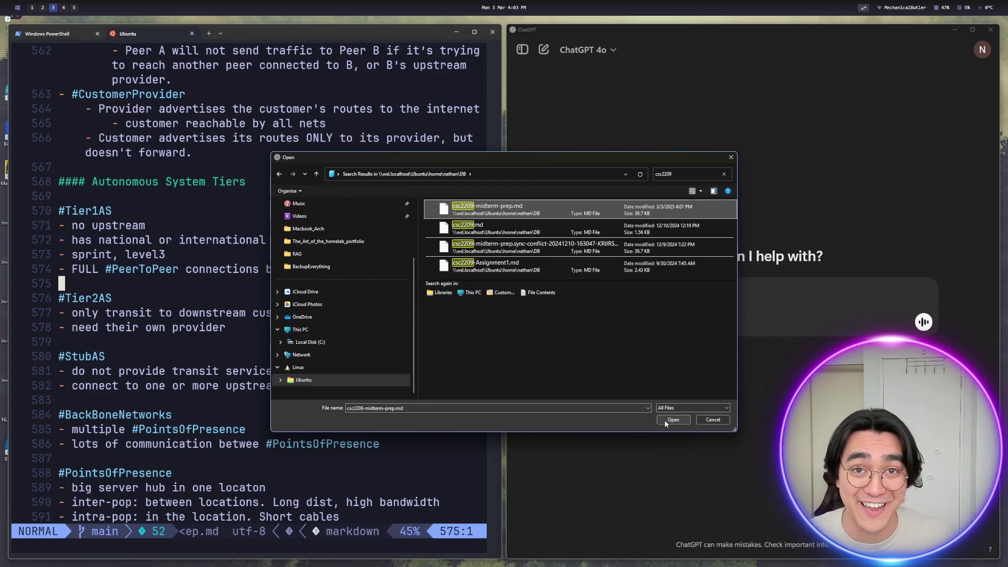
{"action": "left_click", "coordinate": [665, 420]}
{"action": "left_click", "coordinate": [626, 308]}
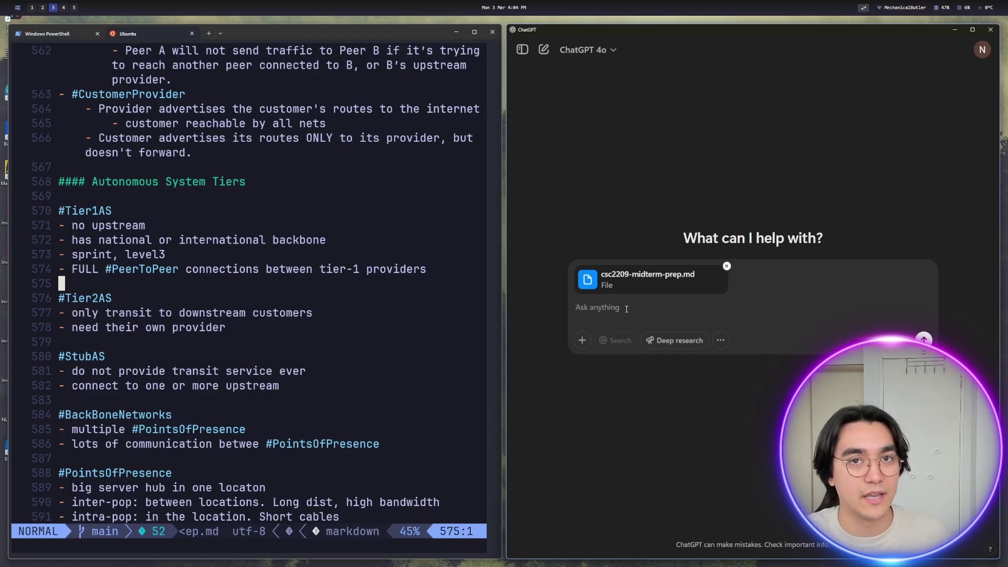
- Paste and send the Lecture 6 quiz request: one question at a time, with hints for wrong answers
{"action": "type", "text": "Hey, I want to review the major definitions and terms from lecture 6. Give me one question at a time. If I give an incorrect answer, give me a hint, but don't give me the full answer until I ask for it."}
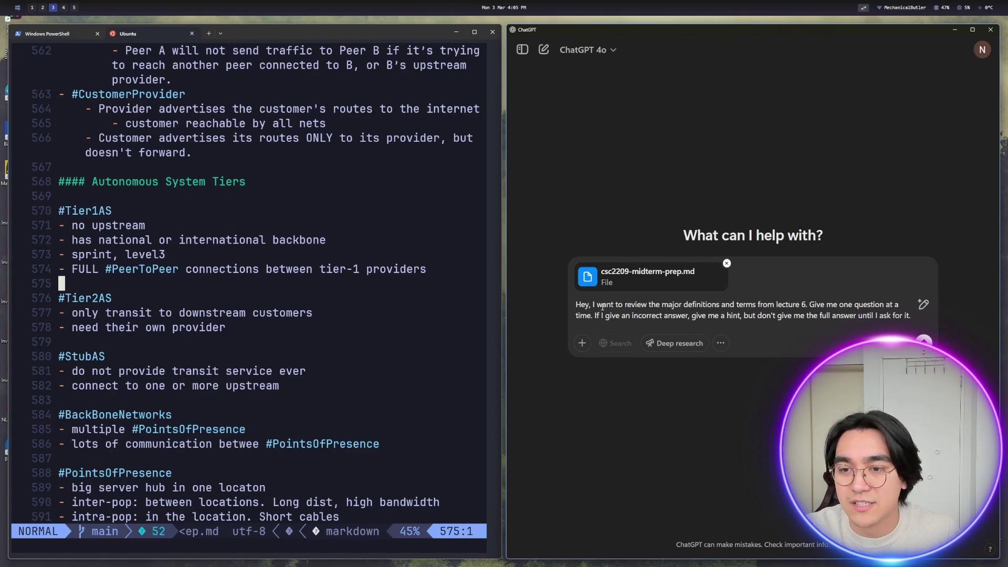
{"action": "left_click_drag", "start_coordinate": [594, 316], "coordinate": [910, 315]}
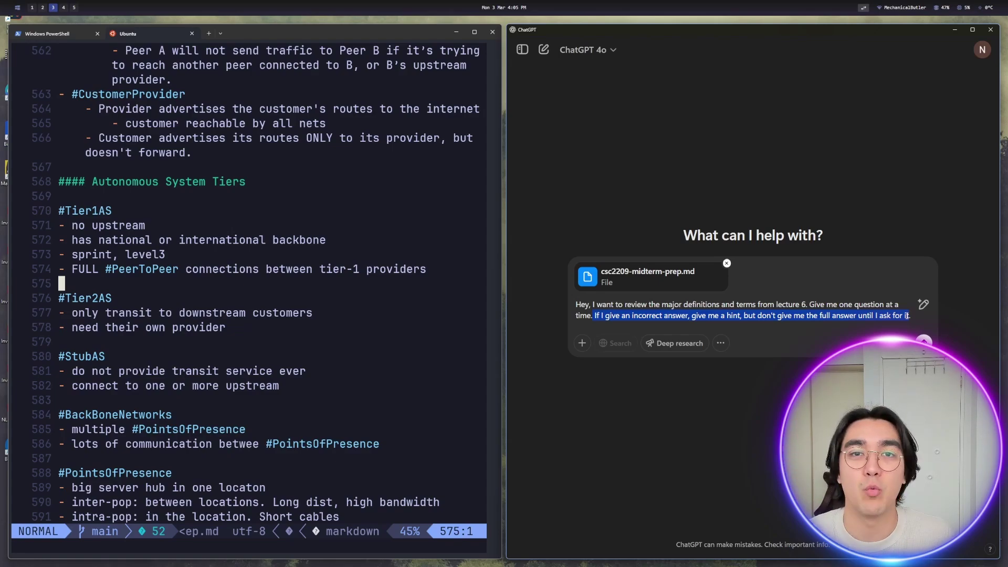
{"action": "left_click", "coordinate": [923, 322]}
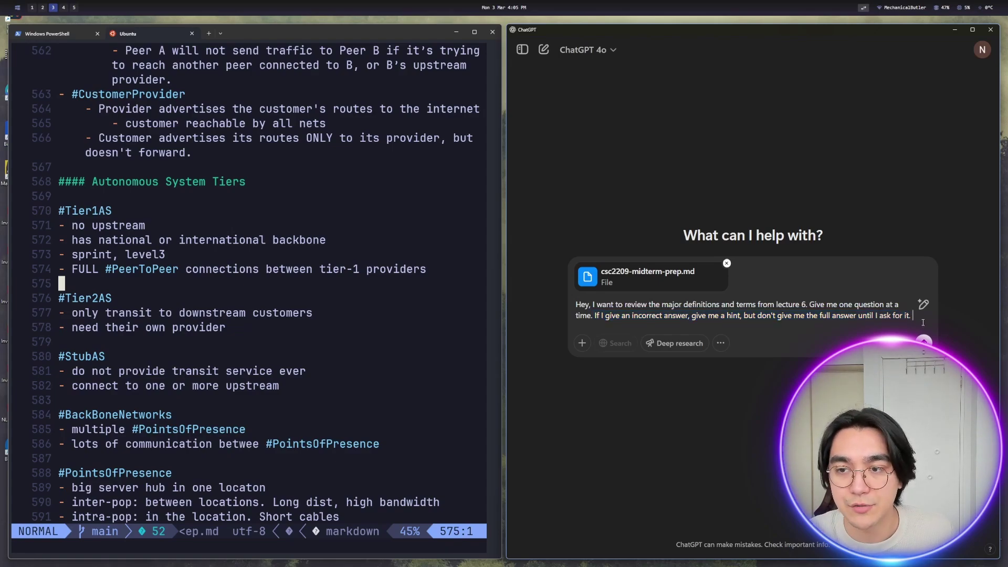
{"action": "key", "text": "Return"}
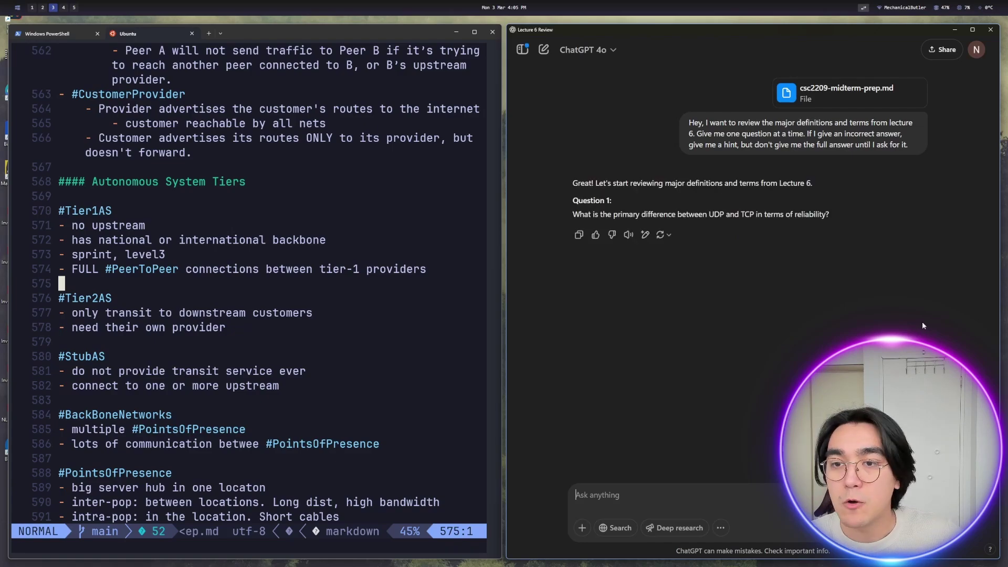
- Search the notes for 'lecture 6' to show the UDP/TCP section, then return to ChatGPT
{"action": "left_click", "coordinate": [242, 348]}
{"action": "type", "text": "/lecture 6"}
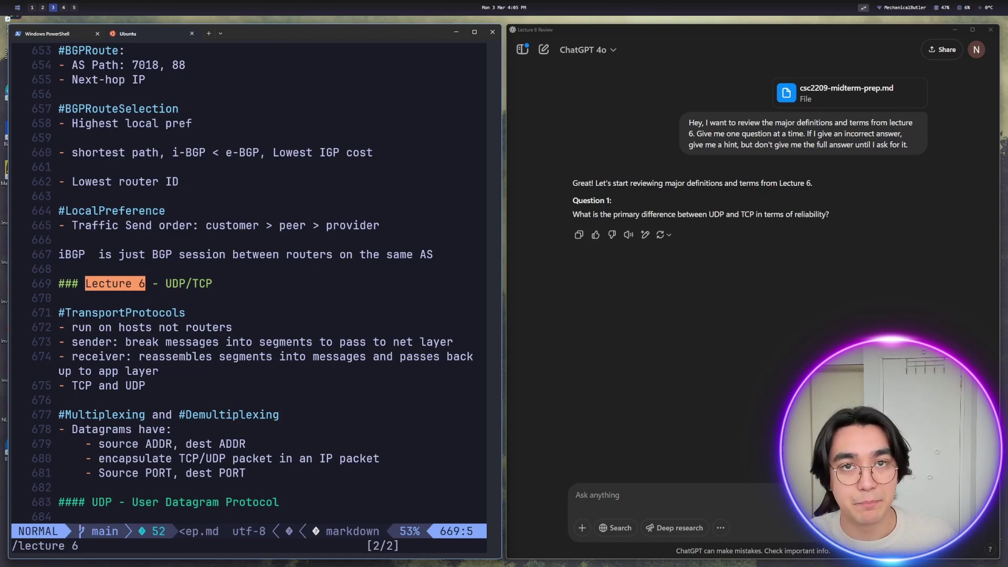
{"action": "left_click", "coordinate": [691, 499]}
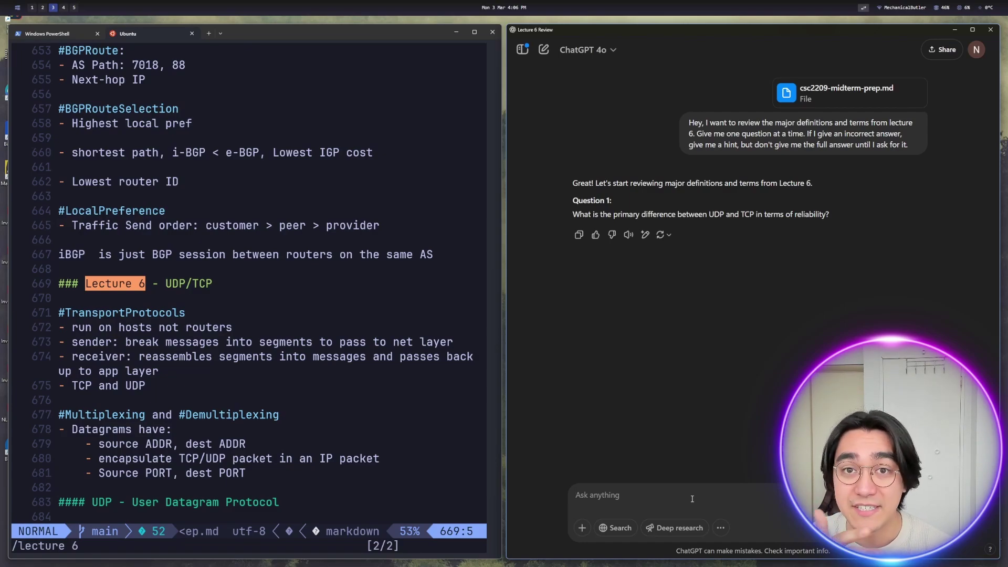
- Answer Question 1: UDP doesn't have the checks TCP uses to prevent packet loss
{"action": "type", "text": "I think UDP doesn't have"}
{"action": "key", "text": "BackSpace"}
{"action": "key", "text": "BackSpace"}
{"action": "key", "text": "BackSpace"}
{"action": "key", "text": "BackSpace"}
{"action": "key", "text": "BackSpace"}
{"action": "key", "text": "BackSpace"}
{"action": "key", "text": "BackSpace"}
{"action": "key", "text": "BackSpace"}
{"action": "key", "text": "BackSpace"}
{"action": "key", "text": "BackSpace"}
{"action": "key", "text": "BackSpace"}
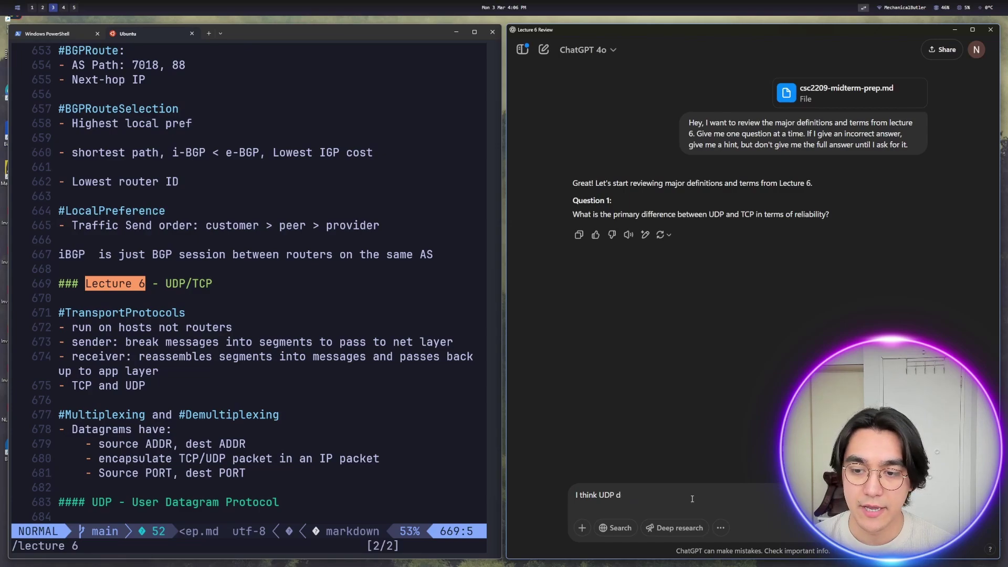
{"action": "type", "text": "oesn't have "}
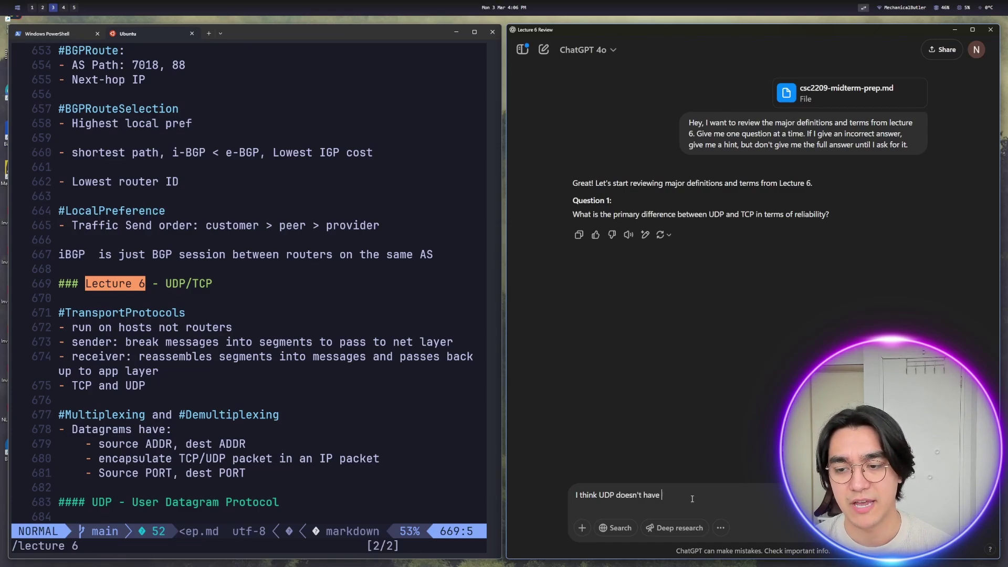
{"action": "type", "text": "the same checks that "}
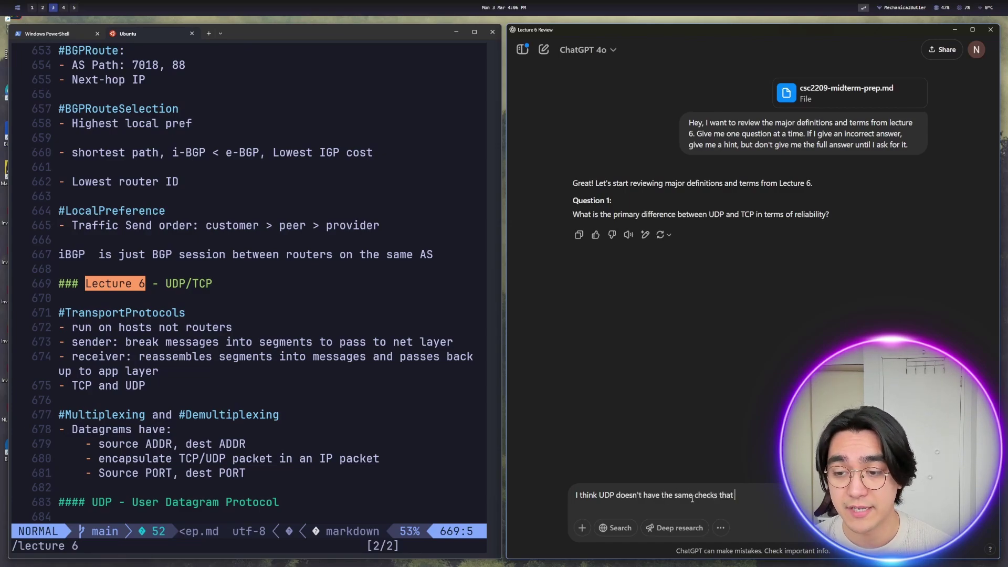
{"action": "type", "text": "TCP does to ens"}
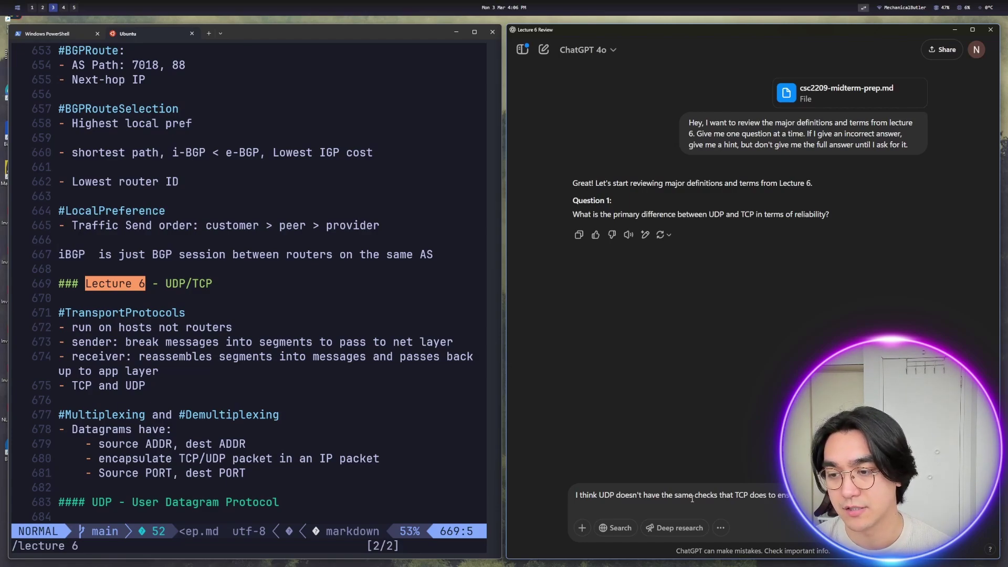
{"action": "type", "text": "ure packet loss doesn't happen. I forget the rest though."}
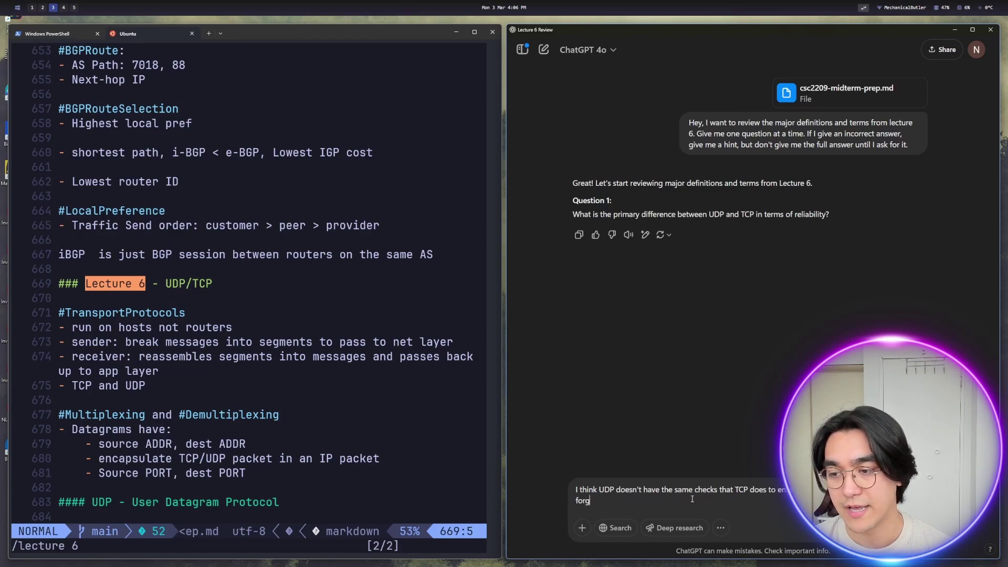
{"action": "key", "text": "Return"}
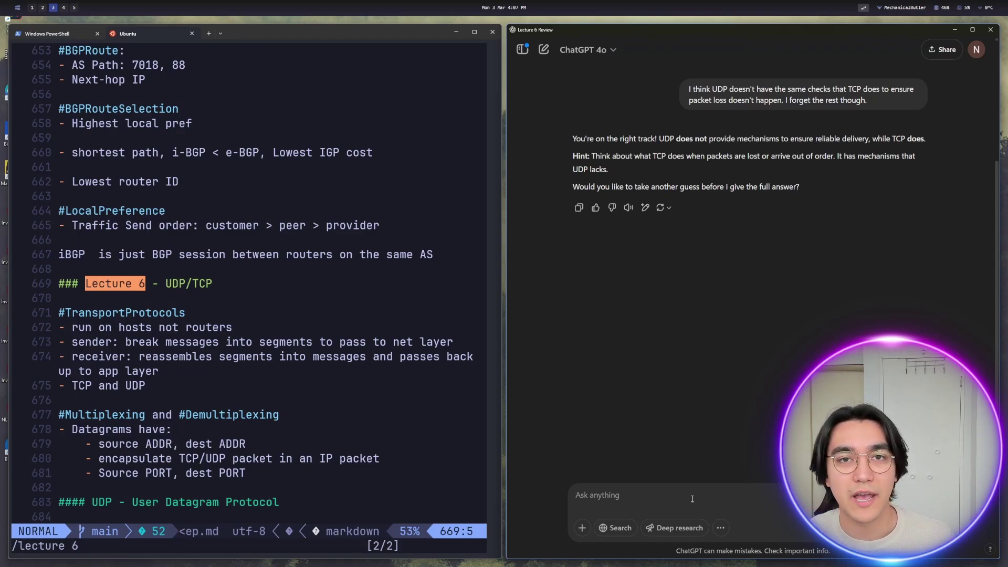
- Send 'okay great, I remember lecture 6, let's go over lecture 4' in the chat
{"action": "left_click", "coordinate": [692, 498]}
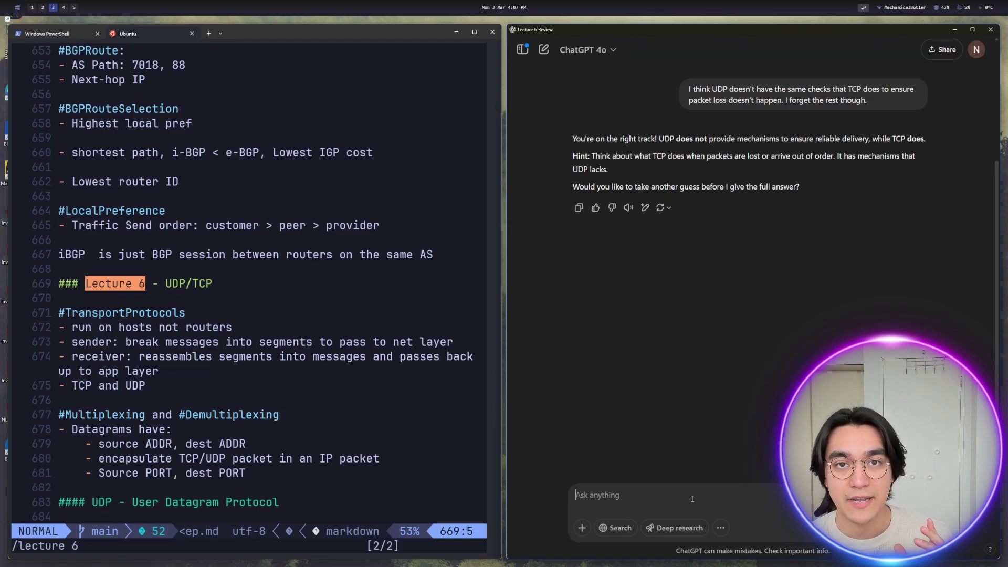
{"action": "type", "text": "wh"}
{"action": "key", "text": "BackSpace"}
{"action": "key", "text": "BackSpace"}
{"action": "type", "text": "okay great, I remember "}
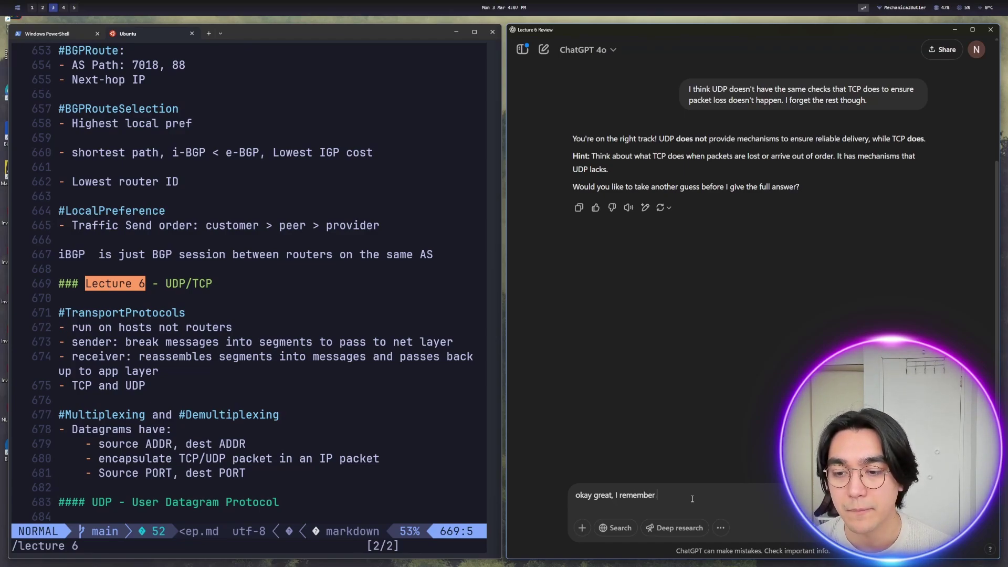
{"action": "type", "text": "lecture 6, let's go "}
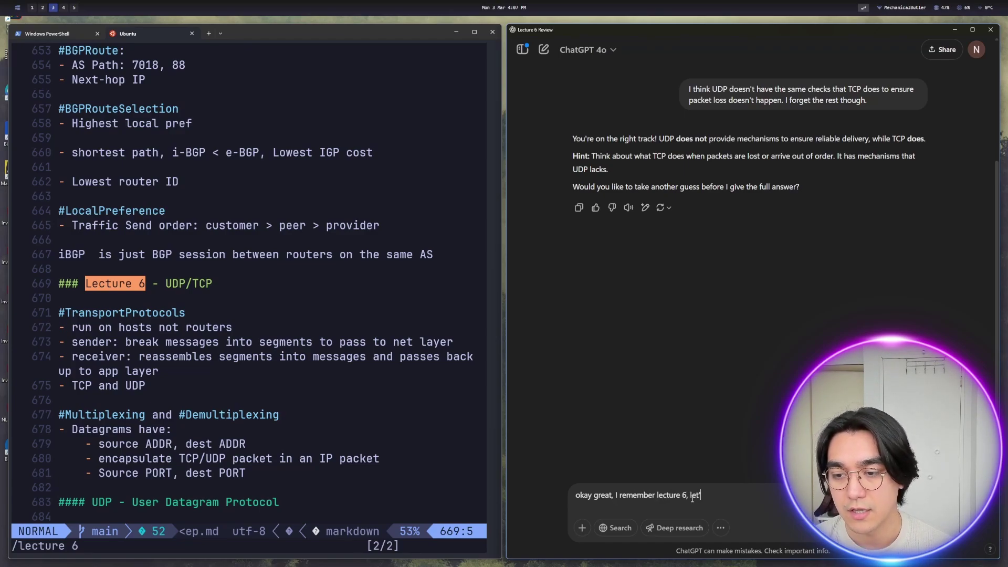
{"action": "type", "text": "over lecture 45"}
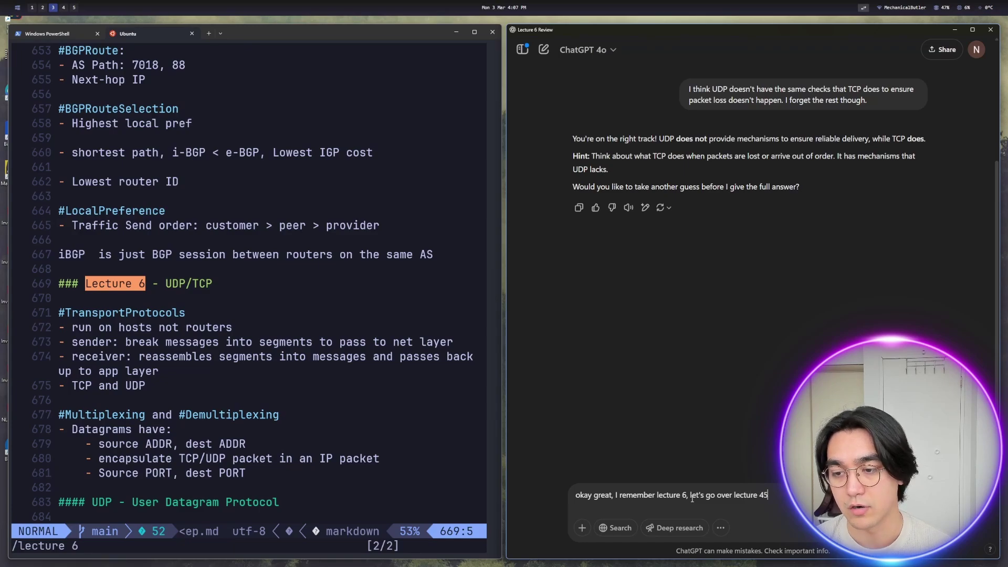
{"action": "key", "text": "Return"}
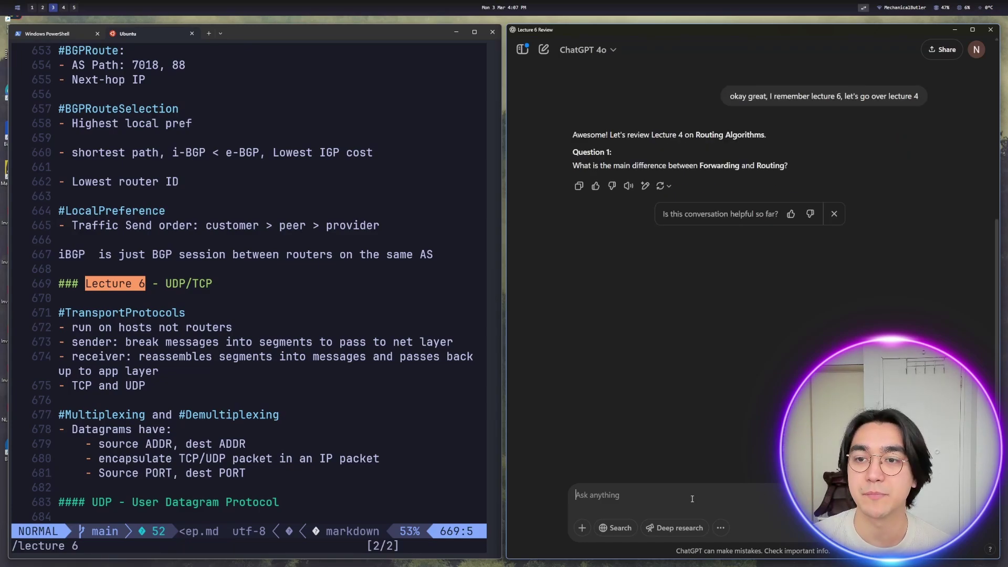
- Ask ChatGPT to 'give me the next question'
{"action": "left_click", "coordinate": [395, 300]}
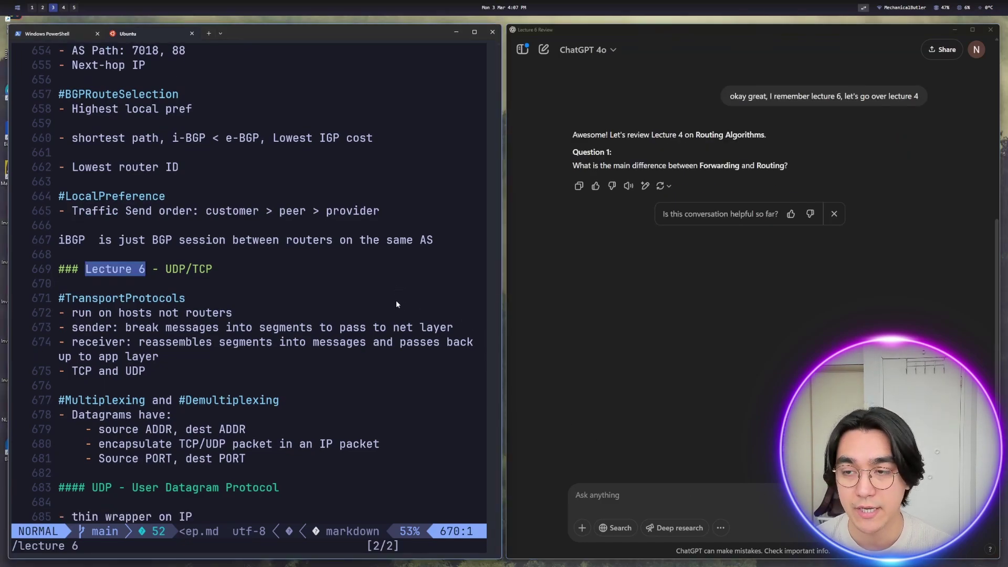
{"action": "key", "text": "slash"}
{"action": "key", "text": "Escape"}
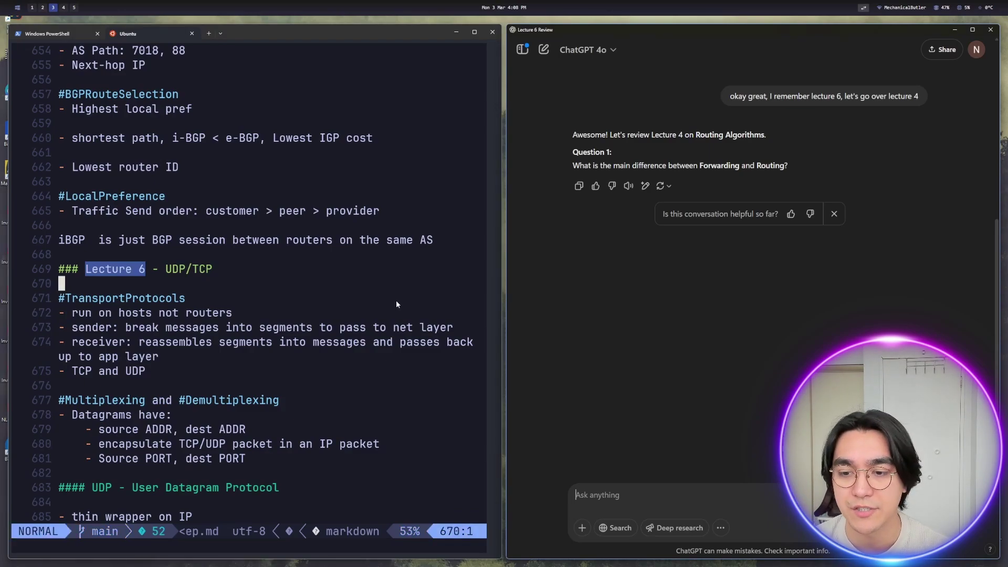
{"action": "key", "text": "alt+Tab"}
{"action": "type", "text": "give "}
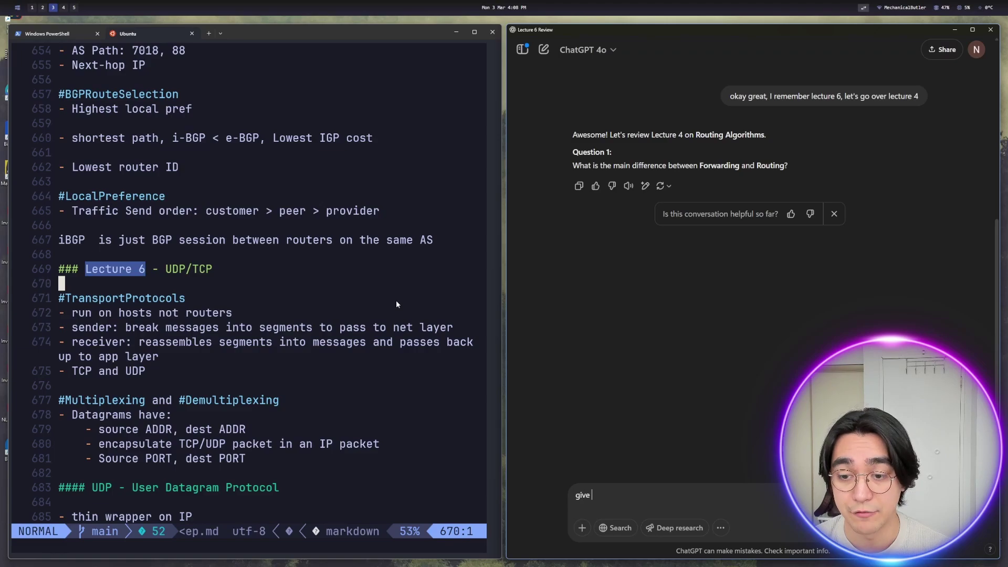
{"action": "type", "text": "me the next question"}
{"action": "key", "text": "Return"}
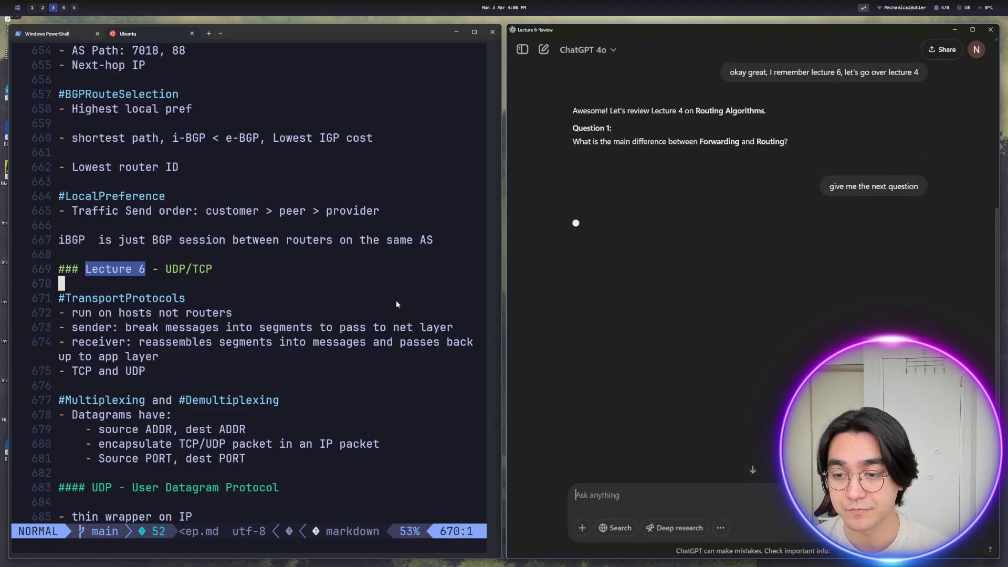
- Search the notes for 'lecture 4' and jump down to the Distance Vector (Bellman-Ford) section
{"action": "left_click", "coordinate": [332, 330]}
{"action": "scroll", "coordinate": [332, 331], "scroll_direction": "down", "scroll_amount": 1}
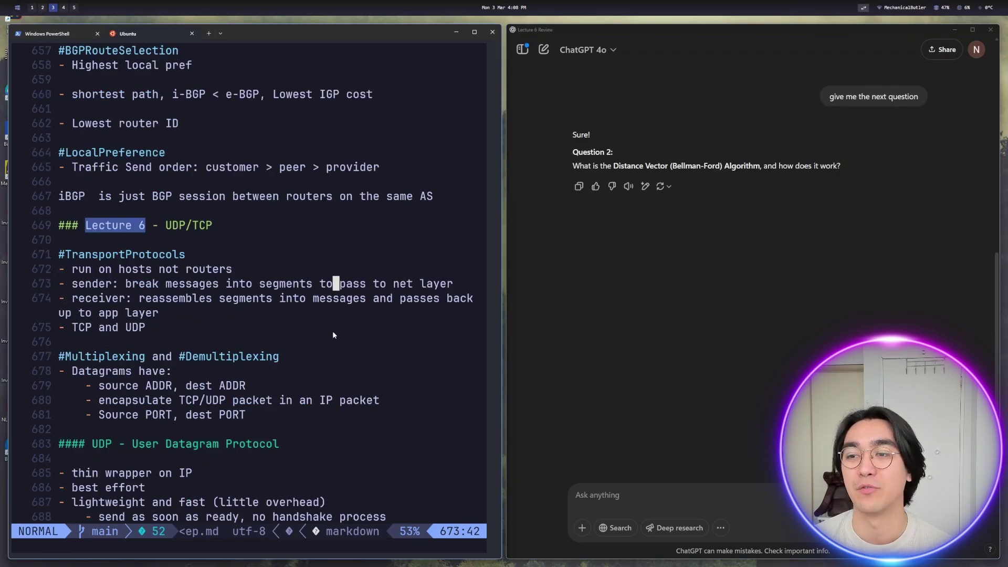
{"action": "key", "text": "slash"}
{"action": "type", "text": "le"}
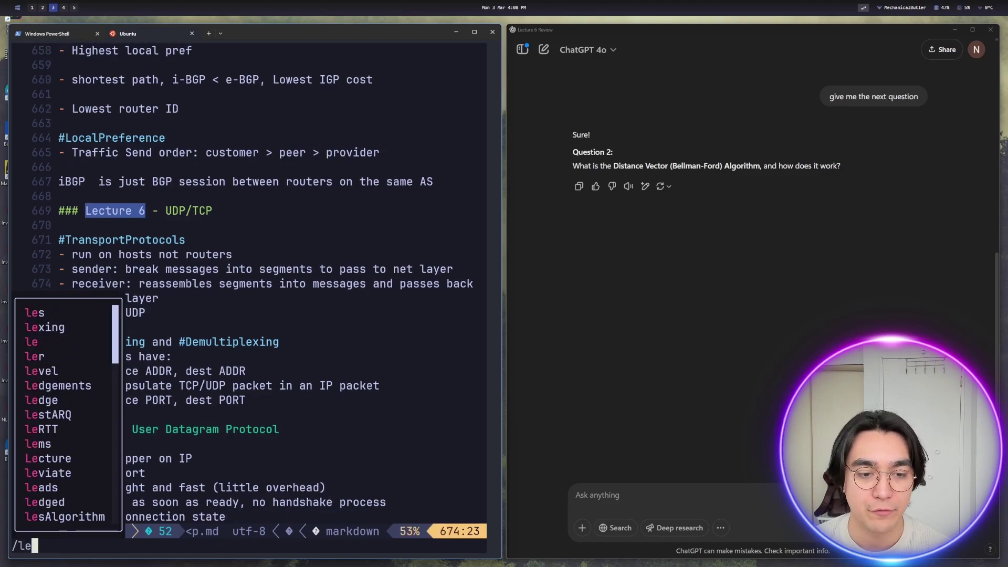
{"action": "type", "text": "cture 4"}
{"action": "key", "text": "Return"}
{"action": "key", "text": "n"}
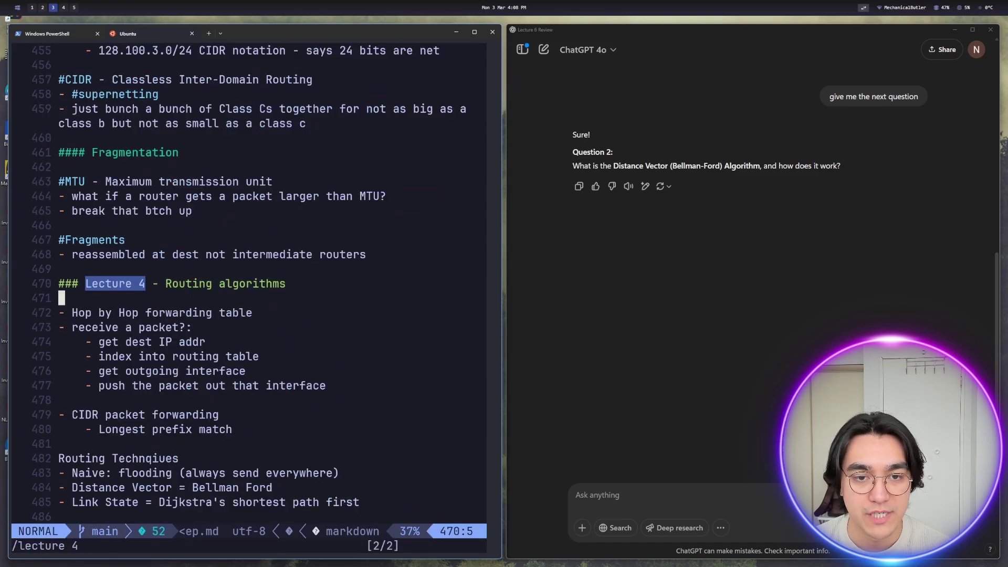
{"action": "key", "text": "braceright"}
{"action": "key", "text": "braceright"}
{"action": "key", "text": "braceright"}
{"action": "key", "text": "braceright"}
{"action": "key", "text": "braceright"}
{"action": "key", "text": "braceright"}
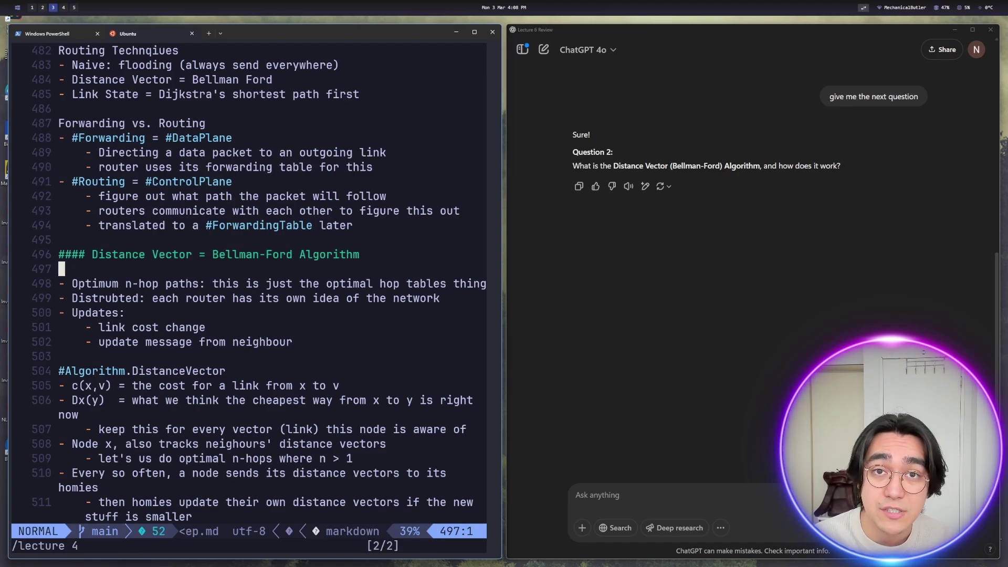
{"action": "left_click", "coordinate": [643, 498]}
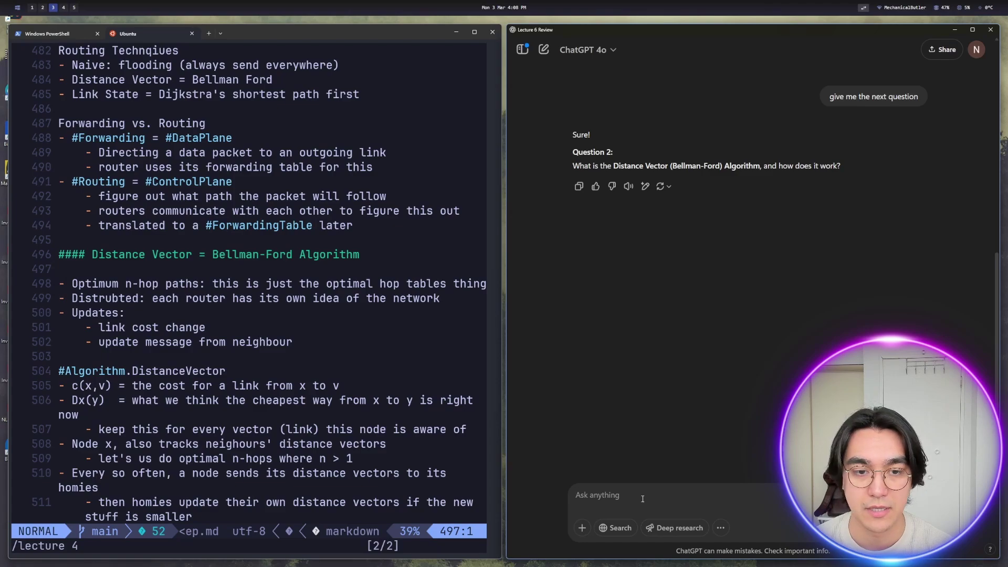
- Send 'can you ask me a question about the link state algorithm', then scroll the notes to Link State
{"action": "type", "text": "can you ask me a "}
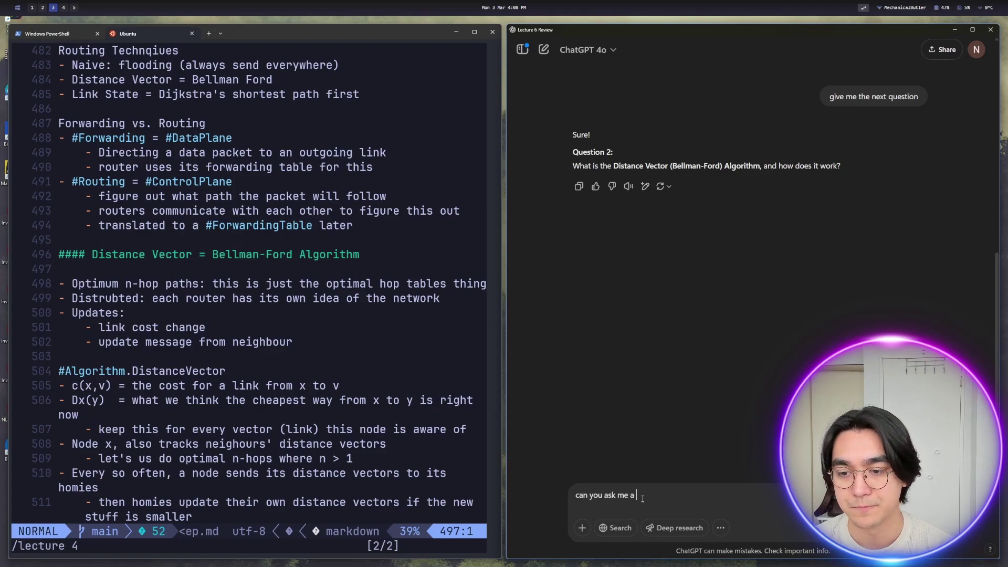
{"action": "type", "text": "question about the"}
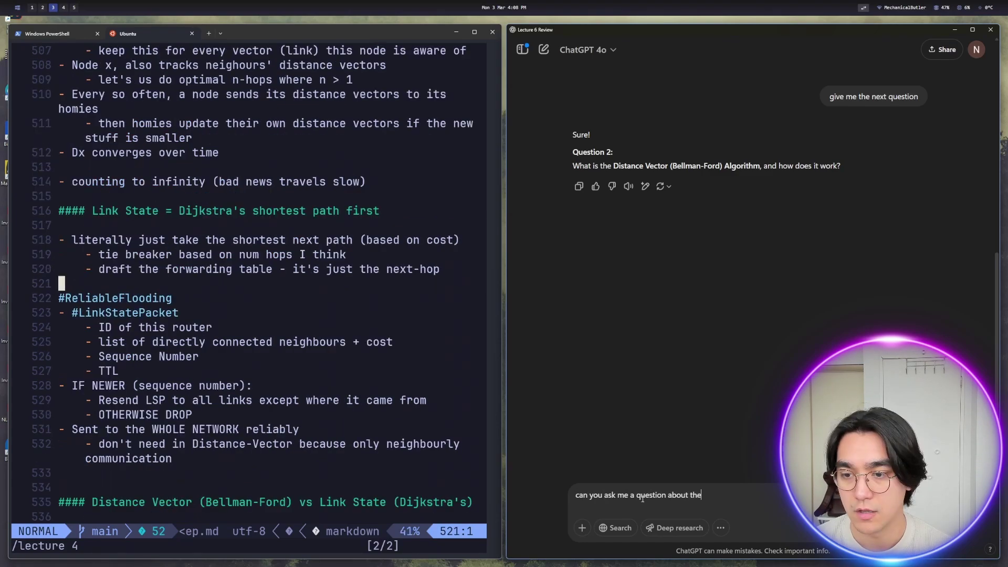
{"action": "type", "text": " link state algorithm"}
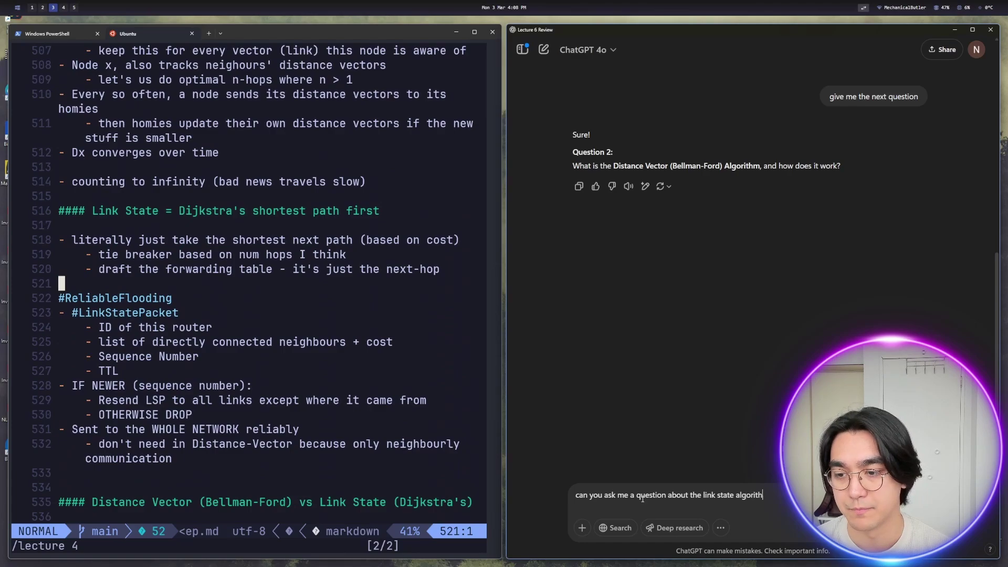
{"action": "key", "text": "Return"}
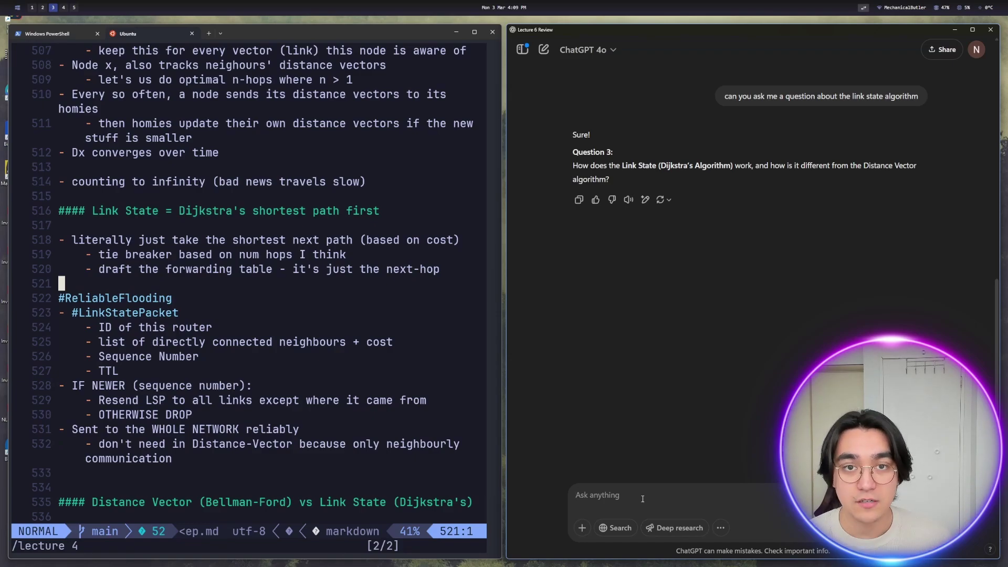
{"action": "scroll", "coordinate": [338, 333], "scroll_direction": "down", "scroll_amount": 1}
{"action": "left_click", "coordinate": [293, 298]}
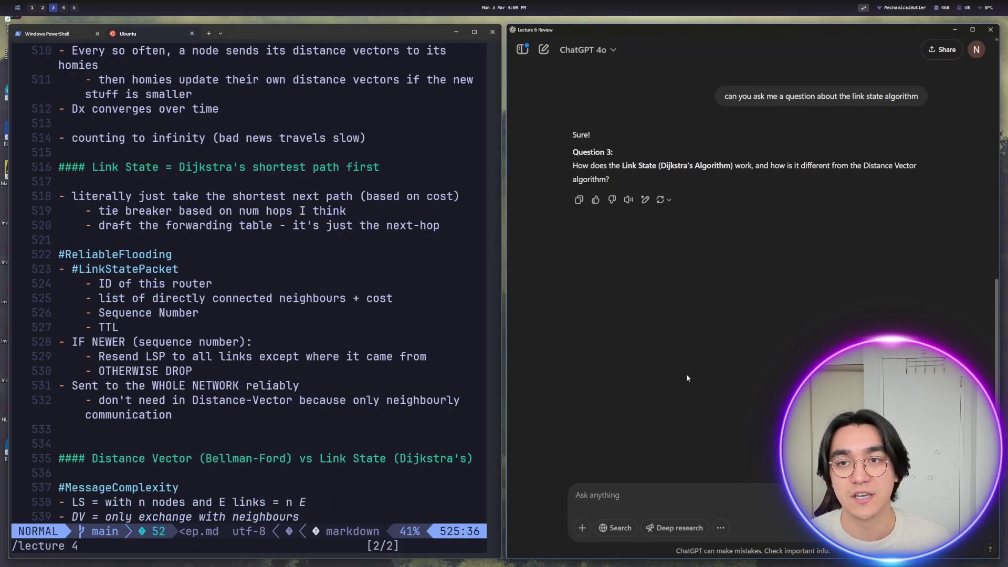